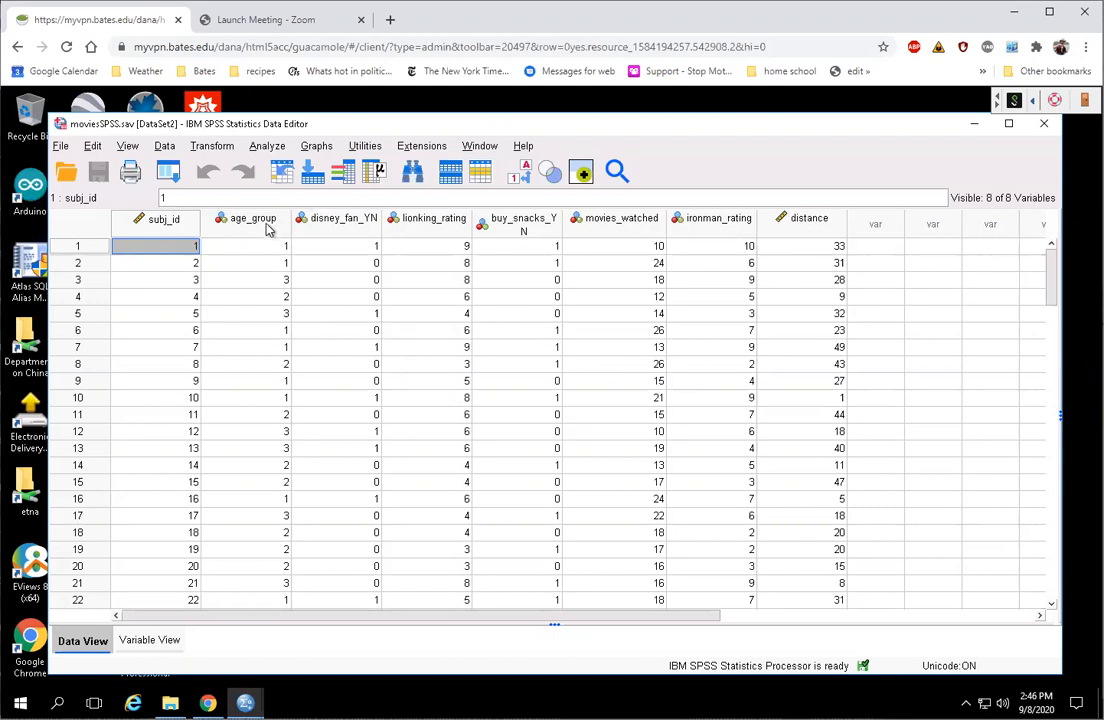
Step: Inspect the age_group and movies_watched columns and review age_group's value labels in Variable View, unchanged
{"action": "left_click", "coordinate": [253, 219]}
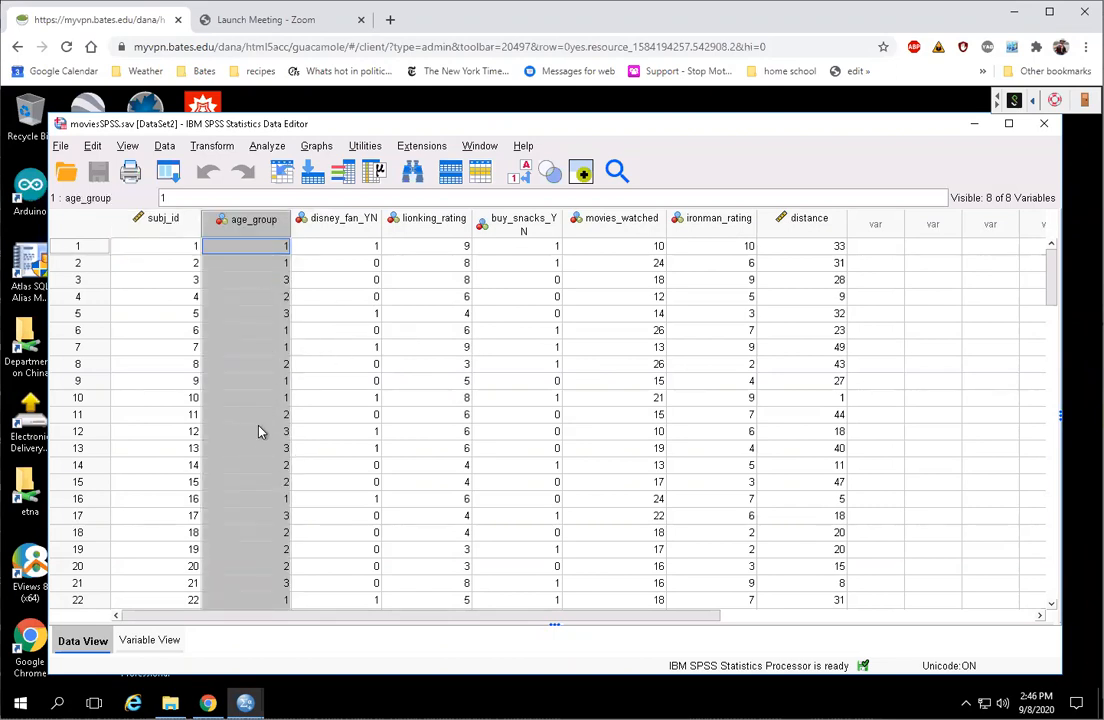
{"action": "left_click", "coordinate": [636, 226]}
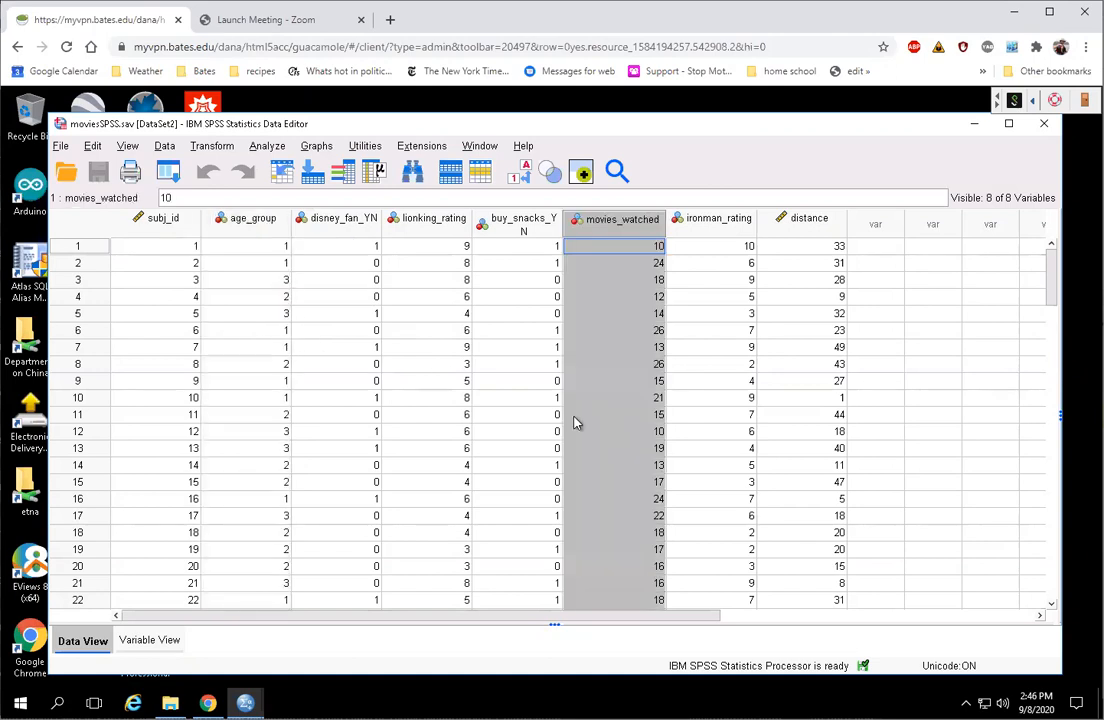
{"action": "left_click", "coordinate": [245, 225]}
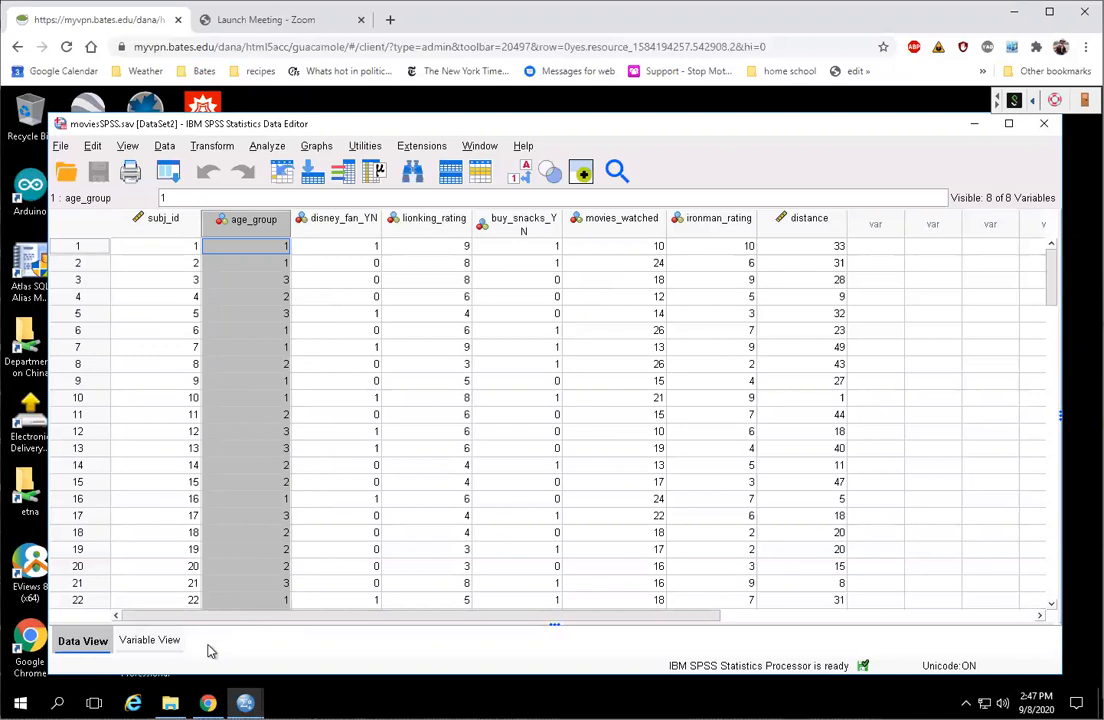
{"action": "left_click", "coordinate": [150, 641]}
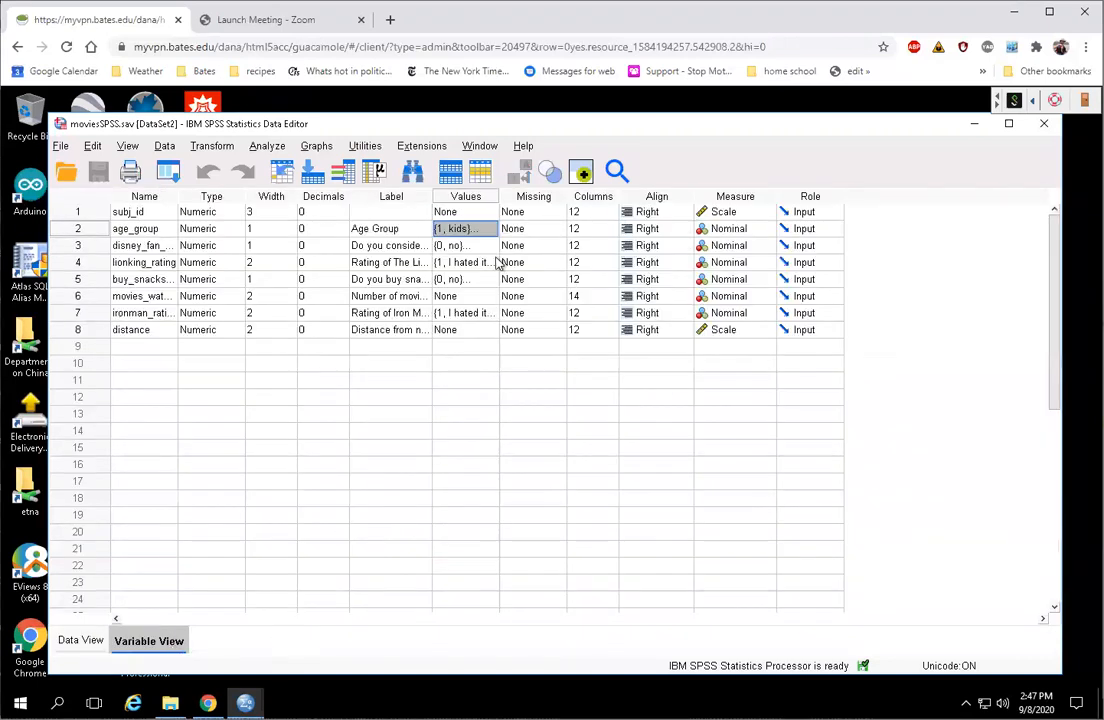
{"action": "left_click", "coordinate": [470, 229]}
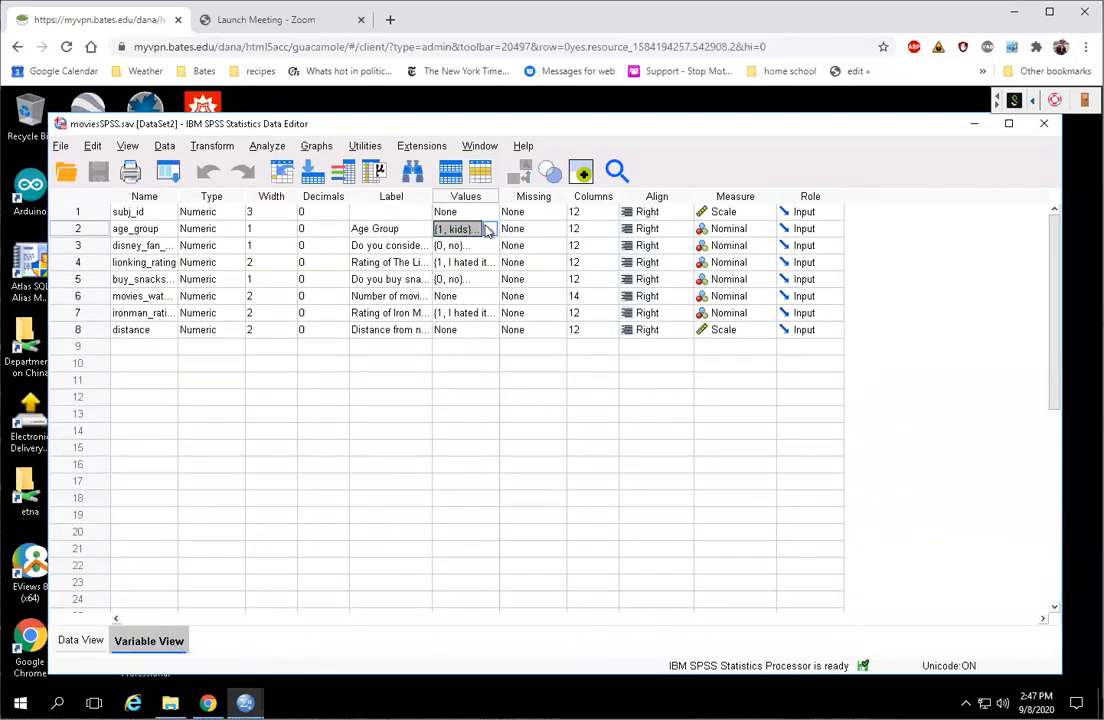
{"action": "left_click", "coordinate": [490, 229]}
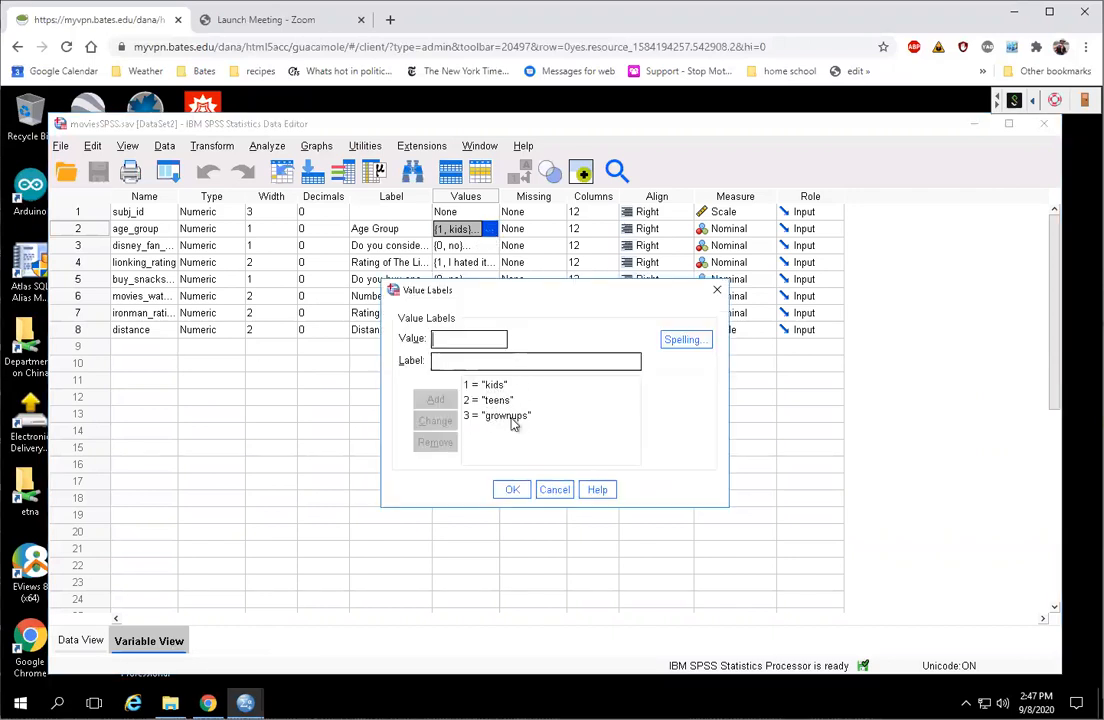
{"action": "left_click", "coordinate": [556, 490]}
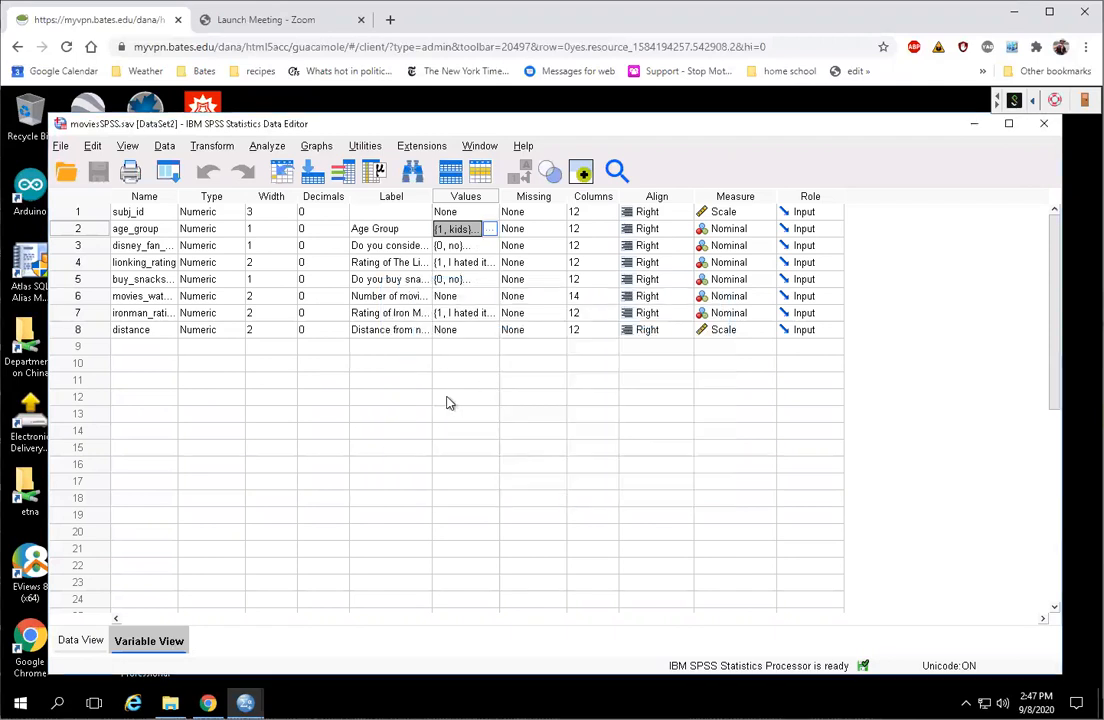
{"action": "left_click", "coordinate": [85, 640]}
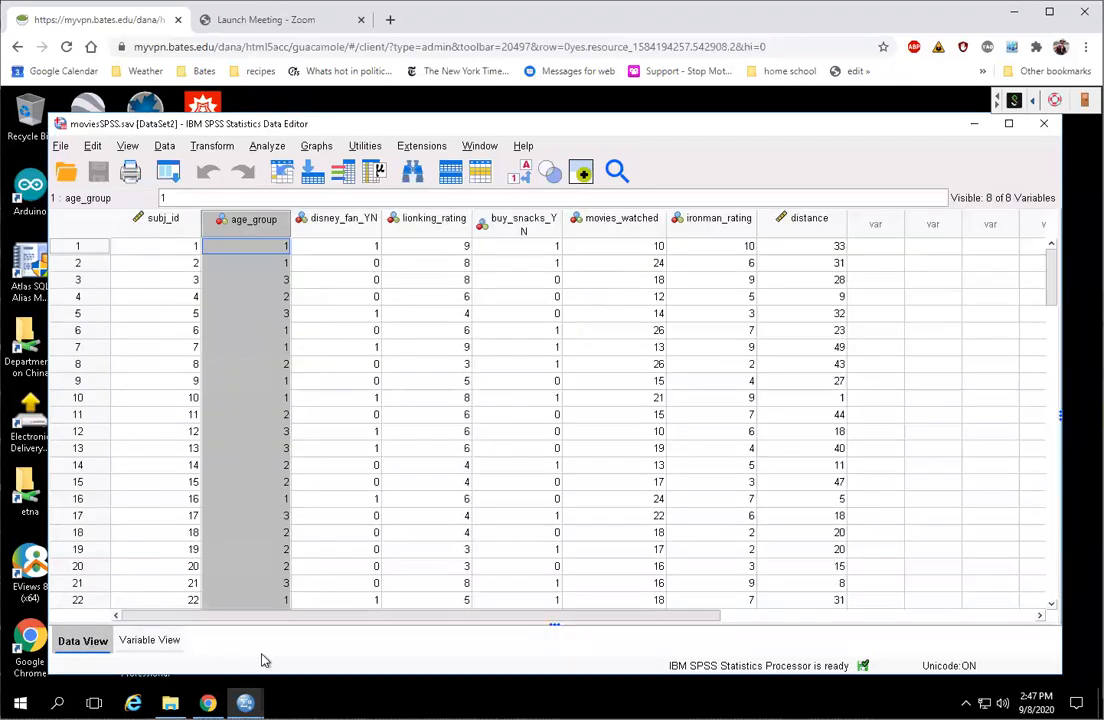
Step: Turn on View > Value Labels so age_group shows kids, teens and grownups, then check row 1
{"action": "left_click", "coordinate": [125, 148]}
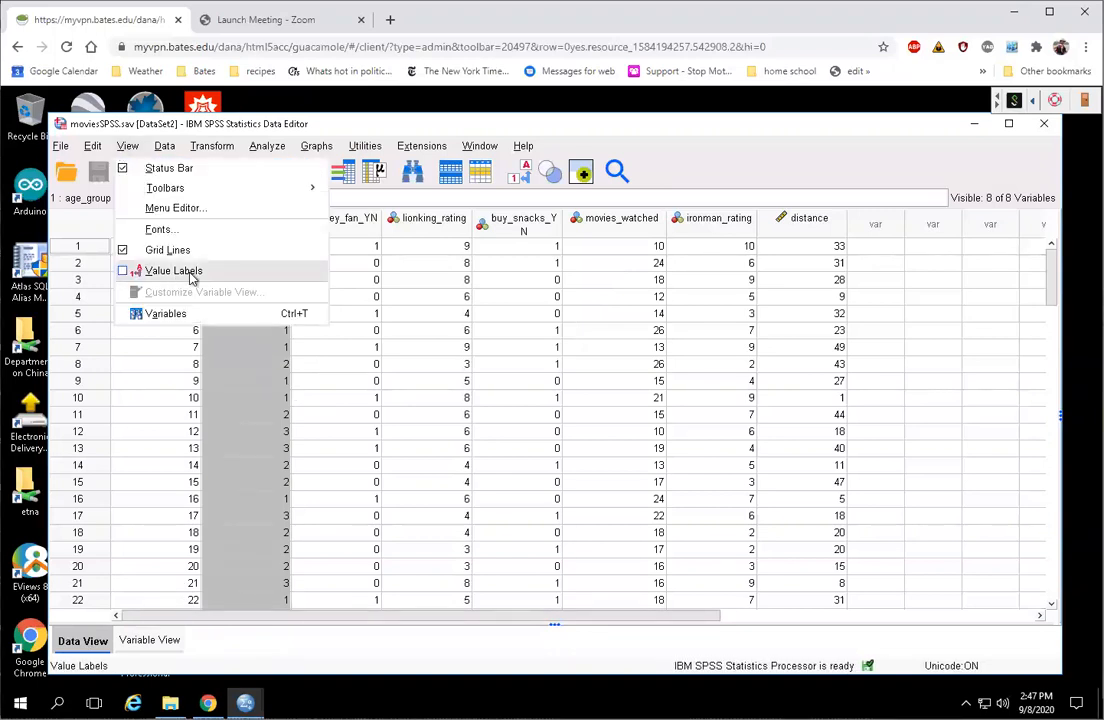
{"action": "left_click", "coordinate": [173, 271]}
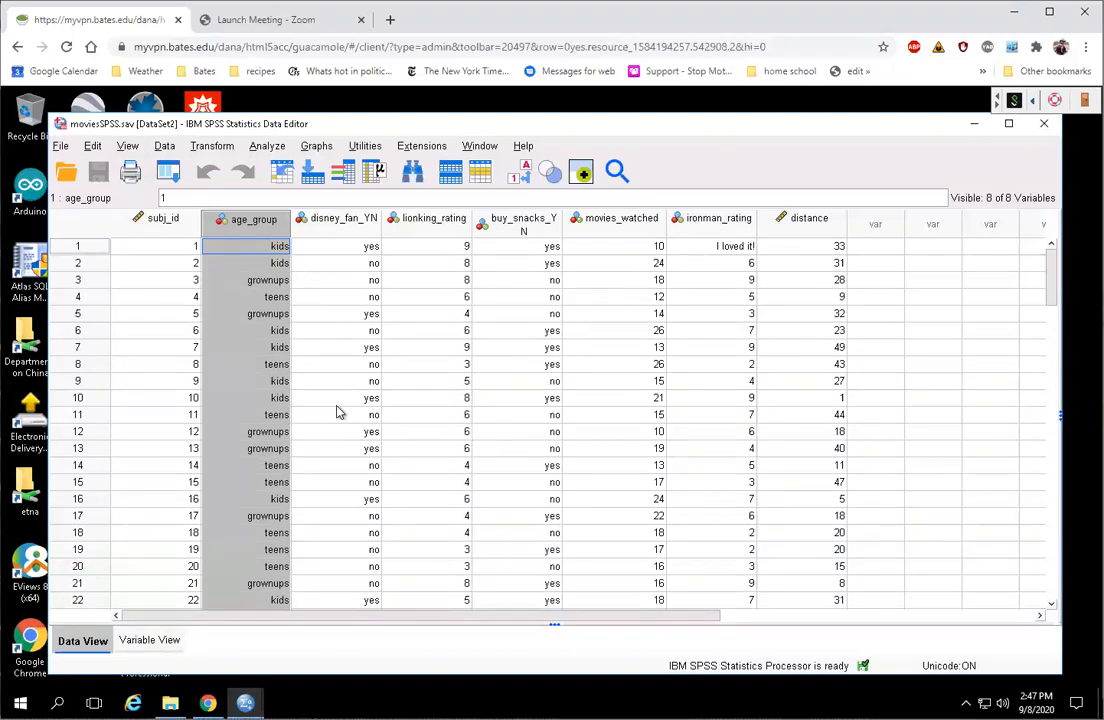
{"action": "scroll", "coordinate": [487, 422], "scroll_direction": "down", "scroll_amount": 9}
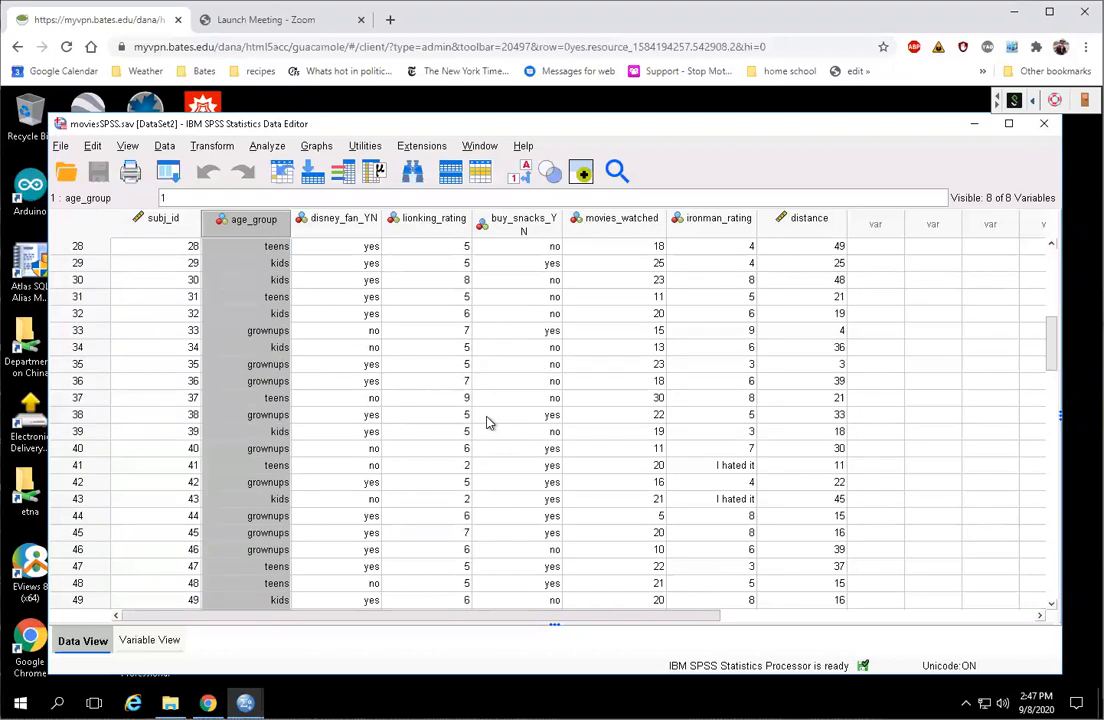
{"action": "scroll", "coordinate": [487, 422], "scroll_direction": "up", "scroll_amount": 9}
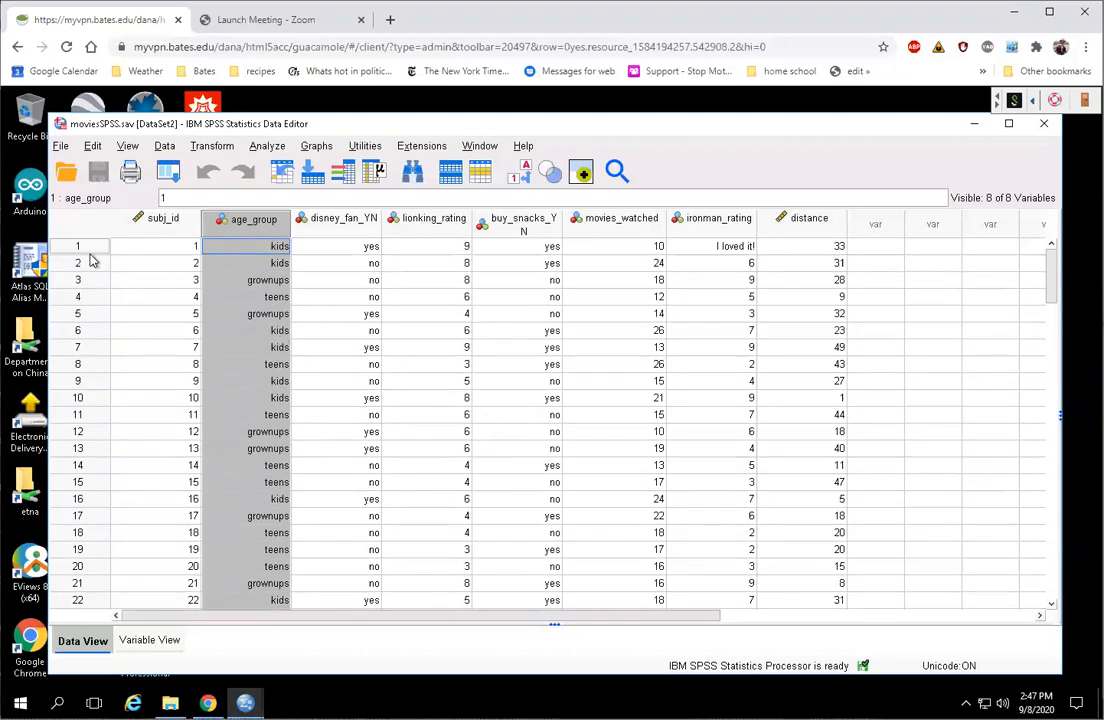
{"action": "double_click", "coordinate": [254, 248]}
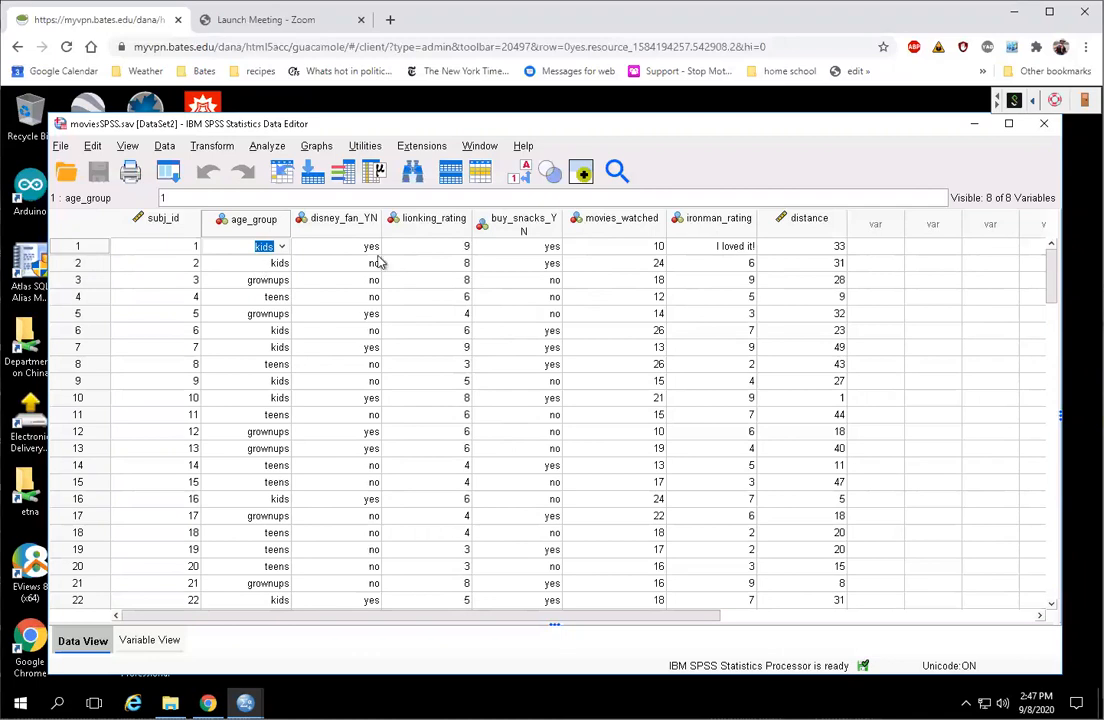
{"action": "left_click", "coordinate": [630, 265]}
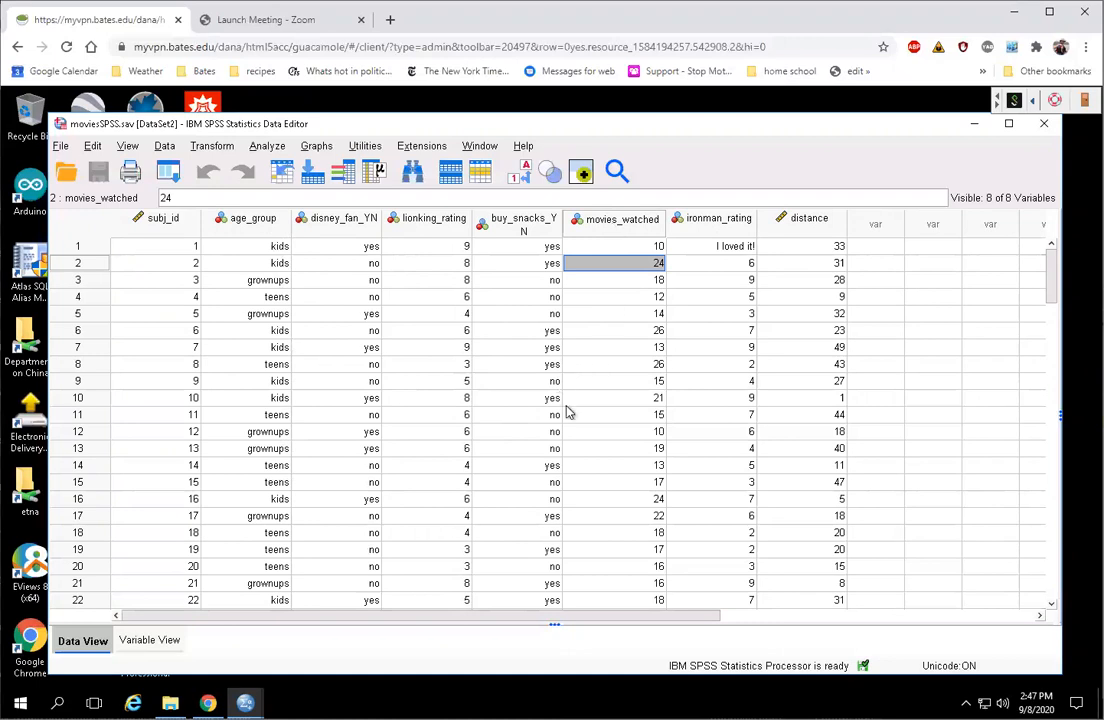
Step: Set up a One-Way ANOVA with Age Group as factor and movies watched as dependent
{"action": "left_click", "coordinate": [268, 147]}
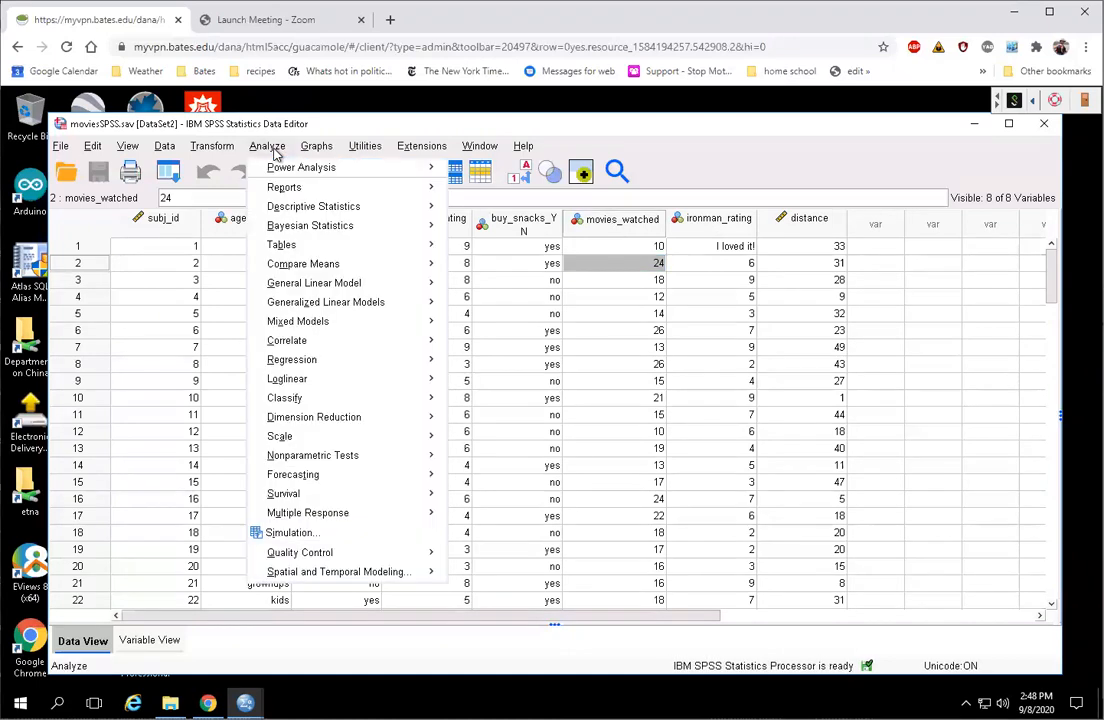
{"action": "mouse_move", "coordinate": [352, 263]}
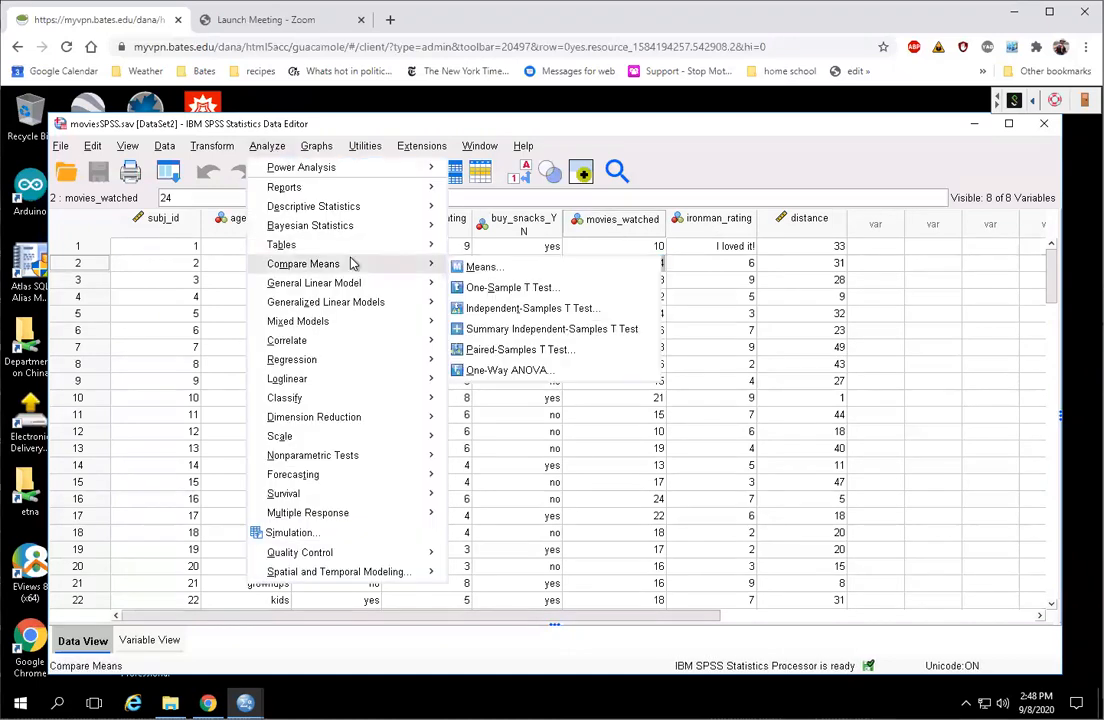
{"action": "left_click", "coordinate": [611, 381]}
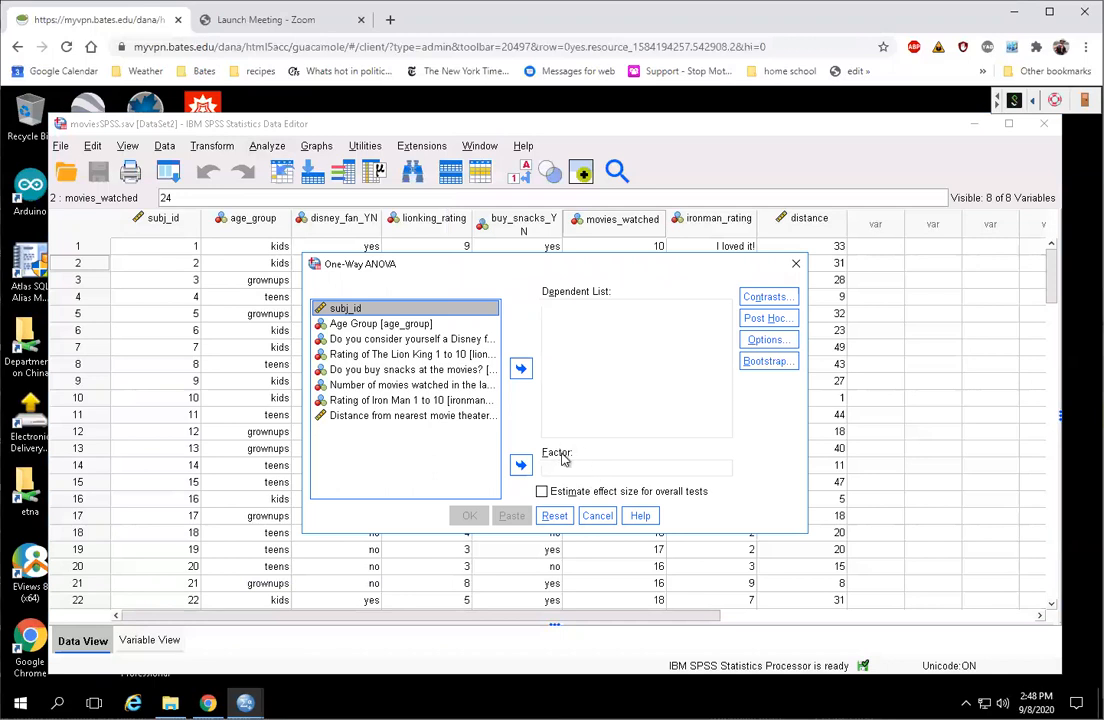
{"action": "left_click", "coordinate": [375, 327]}
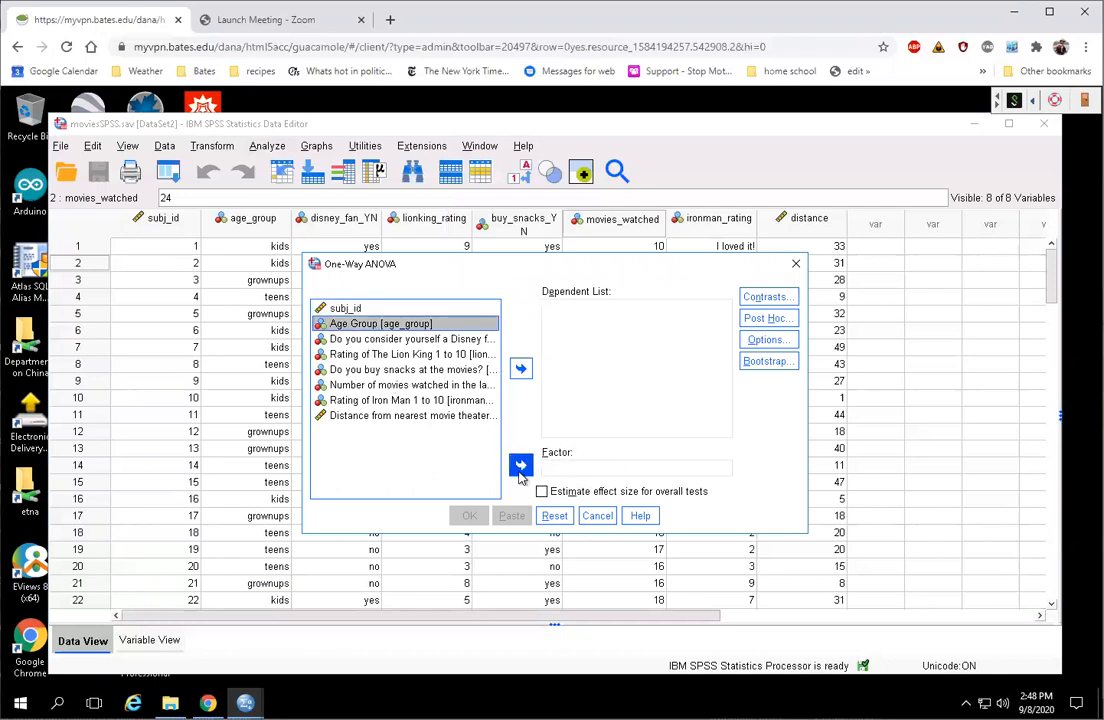
{"action": "left_click", "coordinate": [520, 465]}
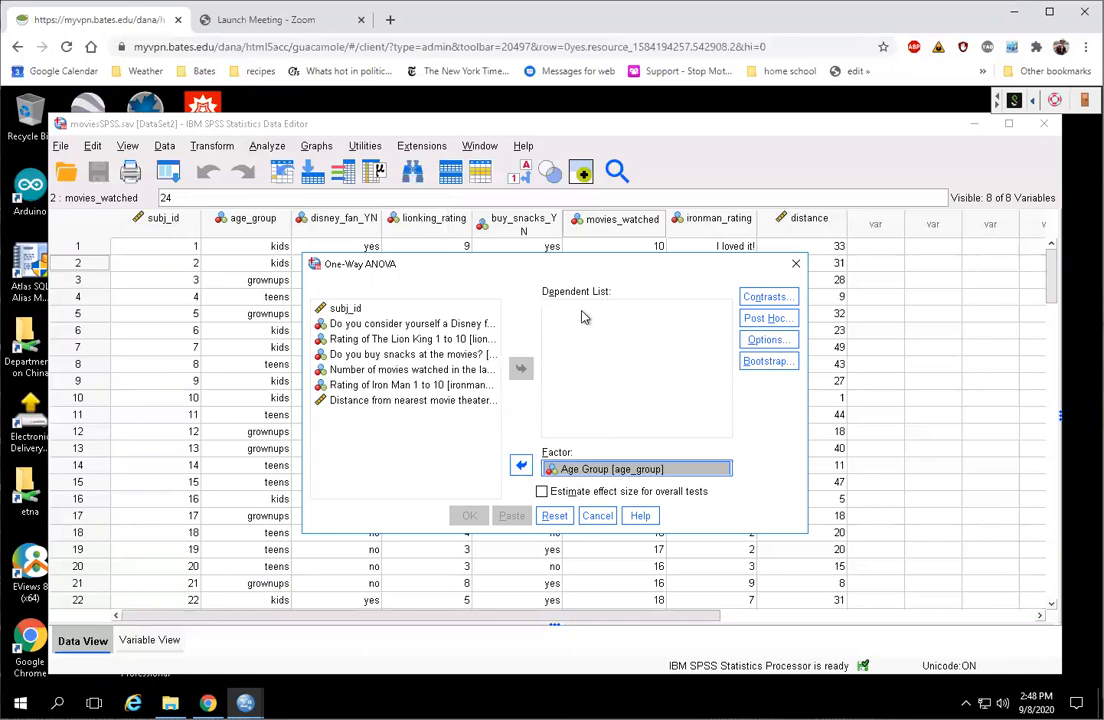
{"action": "left_click", "coordinate": [370, 370]}
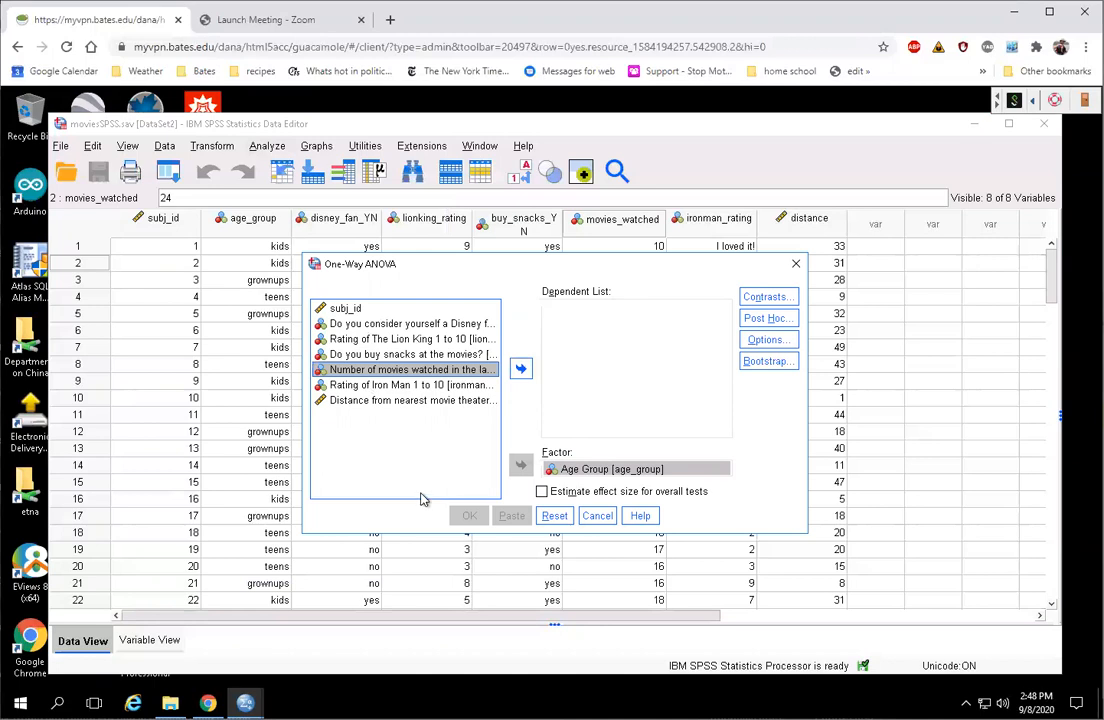
{"action": "left_click", "coordinate": [520, 368]}
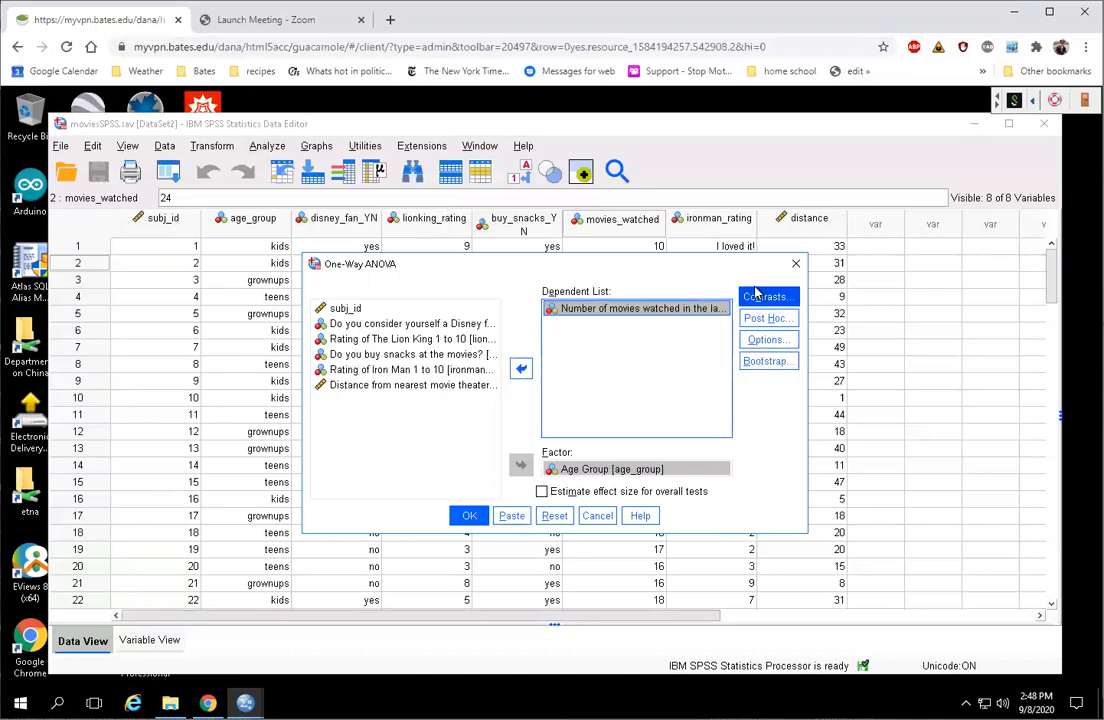
Step: Enable Descriptive statistics in the ANOVA Options
{"action": "left_click", "coordinate": [768, 341]}
{"action": "left_click", "coordinate": [494, 295]}
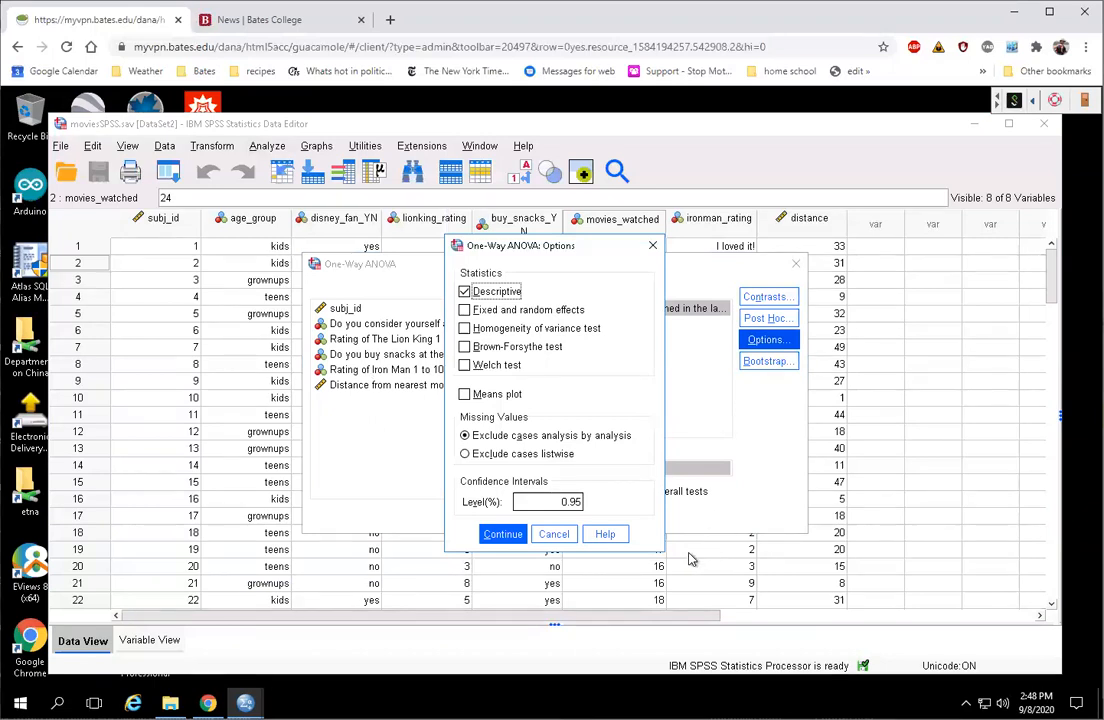
{"action": "left_click", "coordinate": [503, 536]}
{"action": "left_click", "coordinate": [469, 516]}
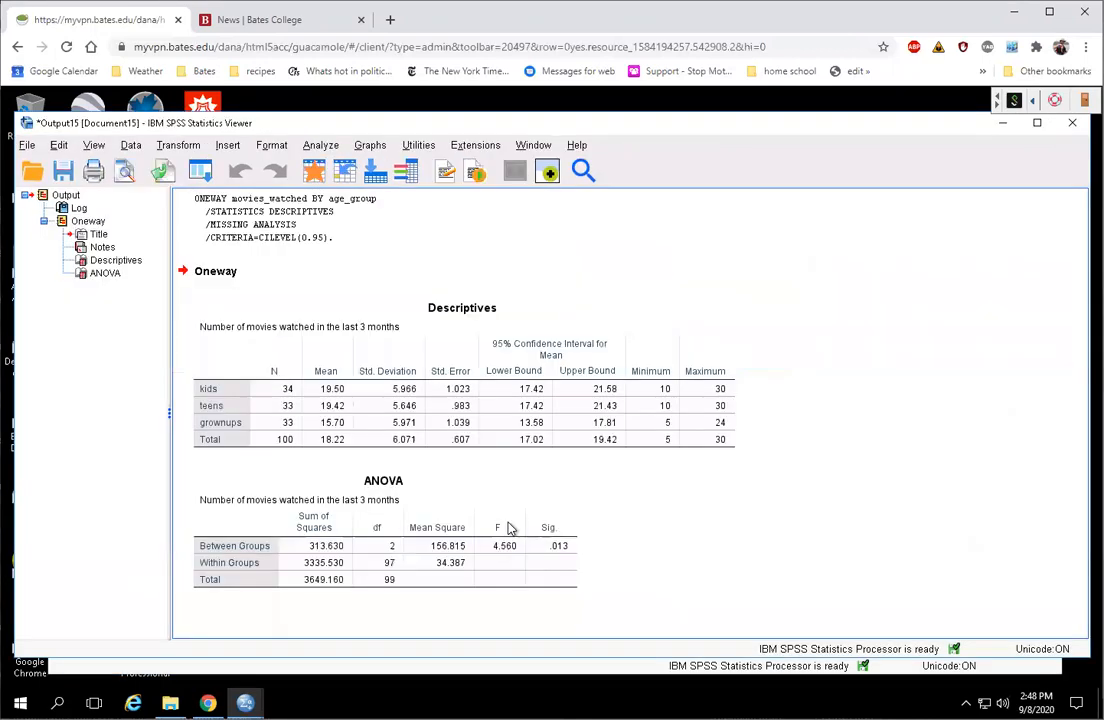
{"action": "left_click", "coordinate": [398, 387]}
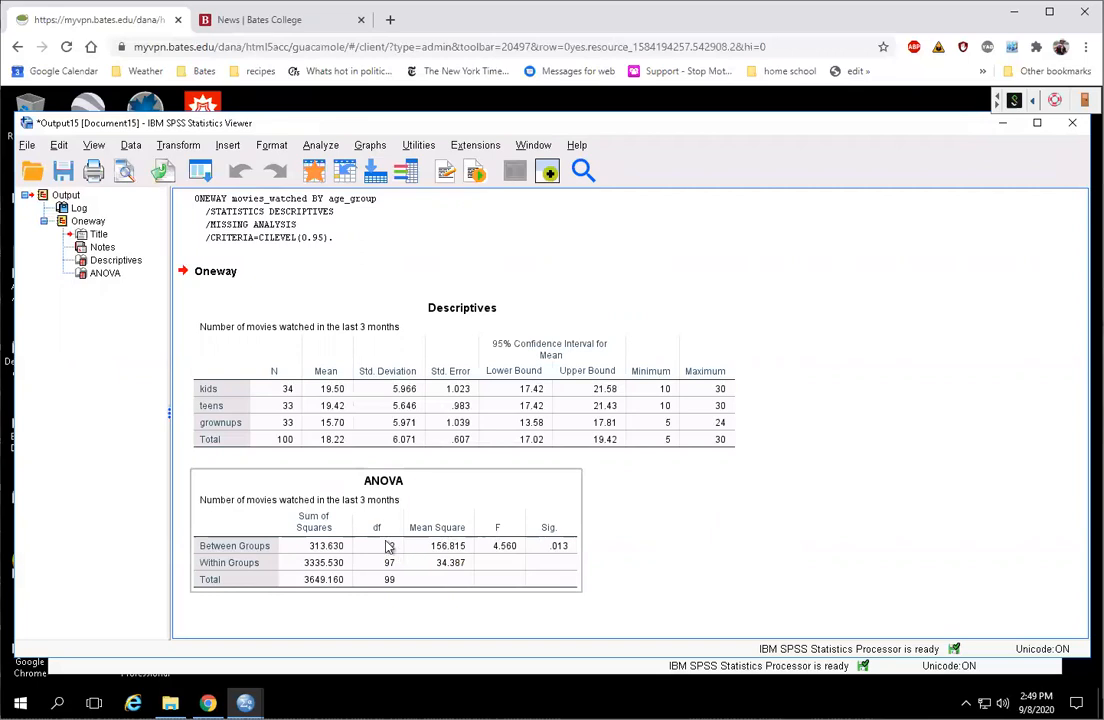
{"action": "left_click", "coordinate": [603, 547]}
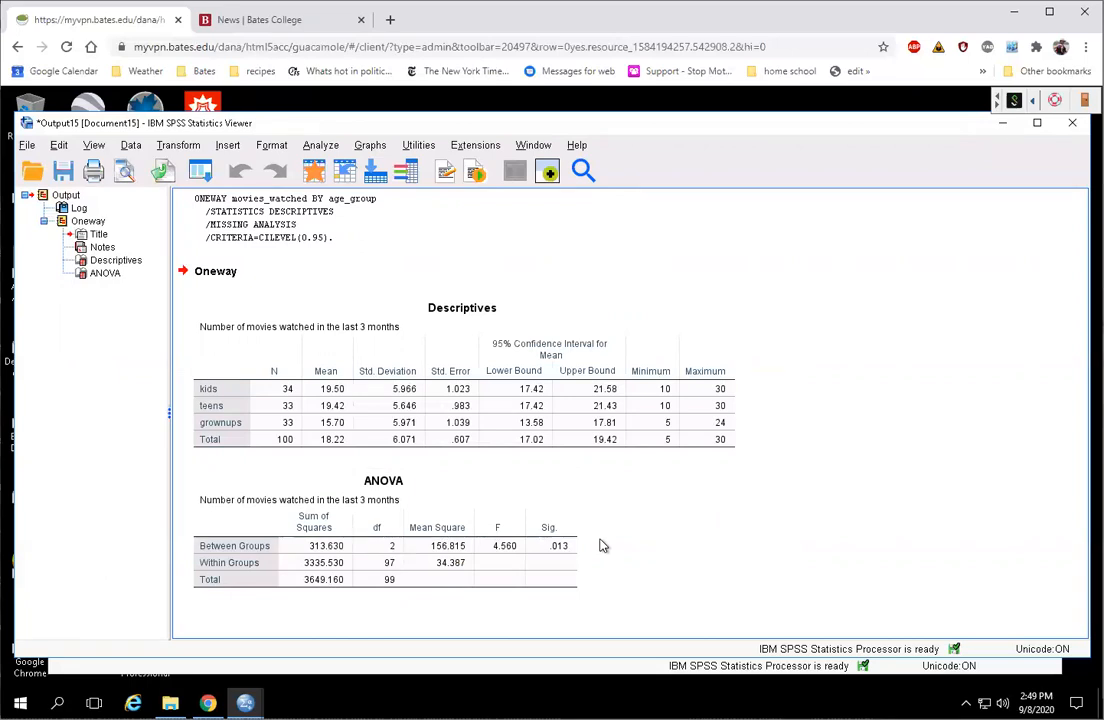
{"action": "left_click", "coordinate": [420, 548]}
{"action": "left_click", "coordinate": [505, 320]}
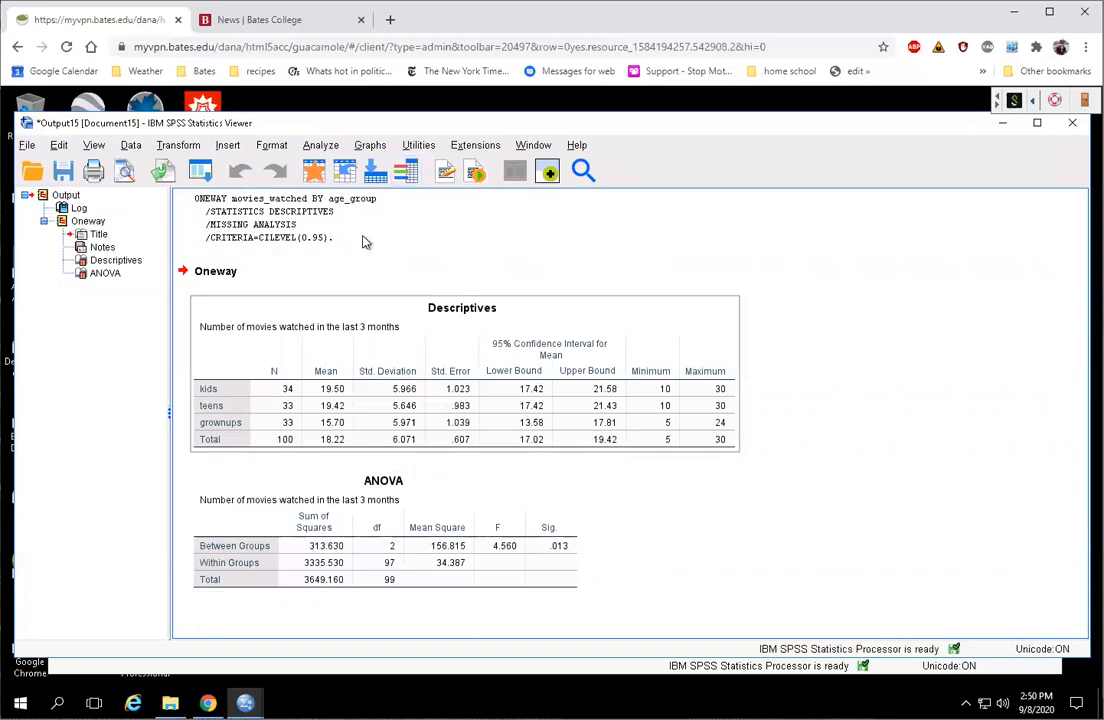
Step: Reopen One-Way ANOVA from Analyze > Compare Means, tick Tukey under Post Hoc, and run it
{"action": "left_click", "coordinate": [321, 147]}
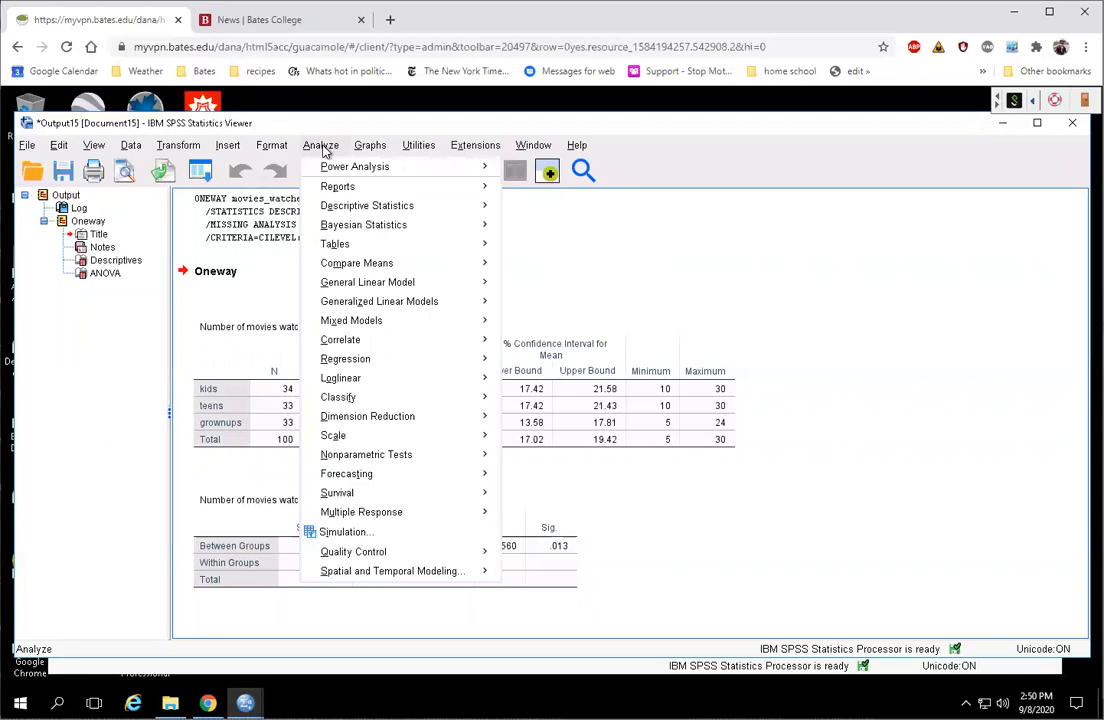
{"action": "mouse_move", "coordinate": [396, 265]}
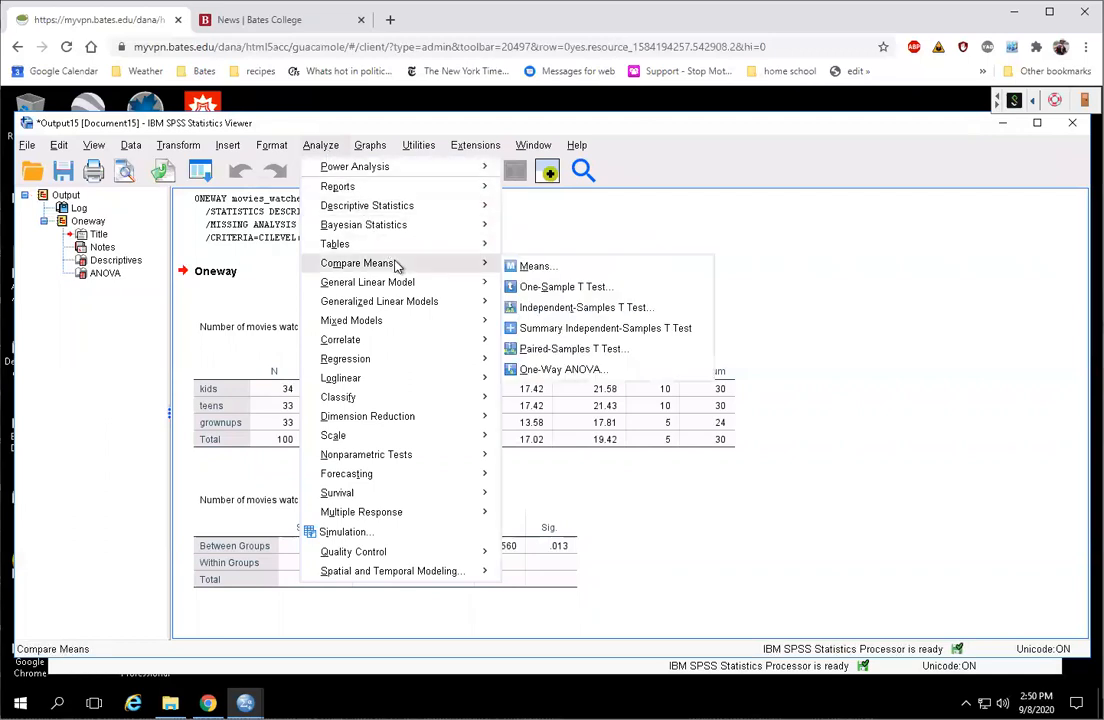
{"action": "left_click", "coordinate": [600, 372]}
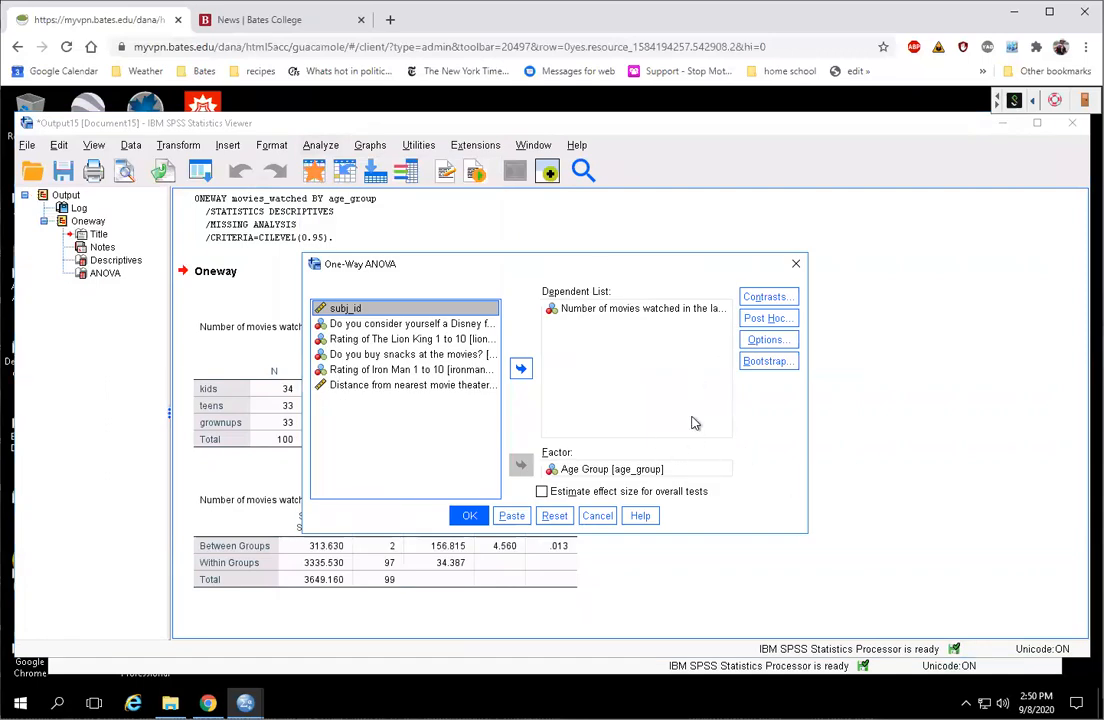
{"action": "left_click", "coordinate": [777, 322]}
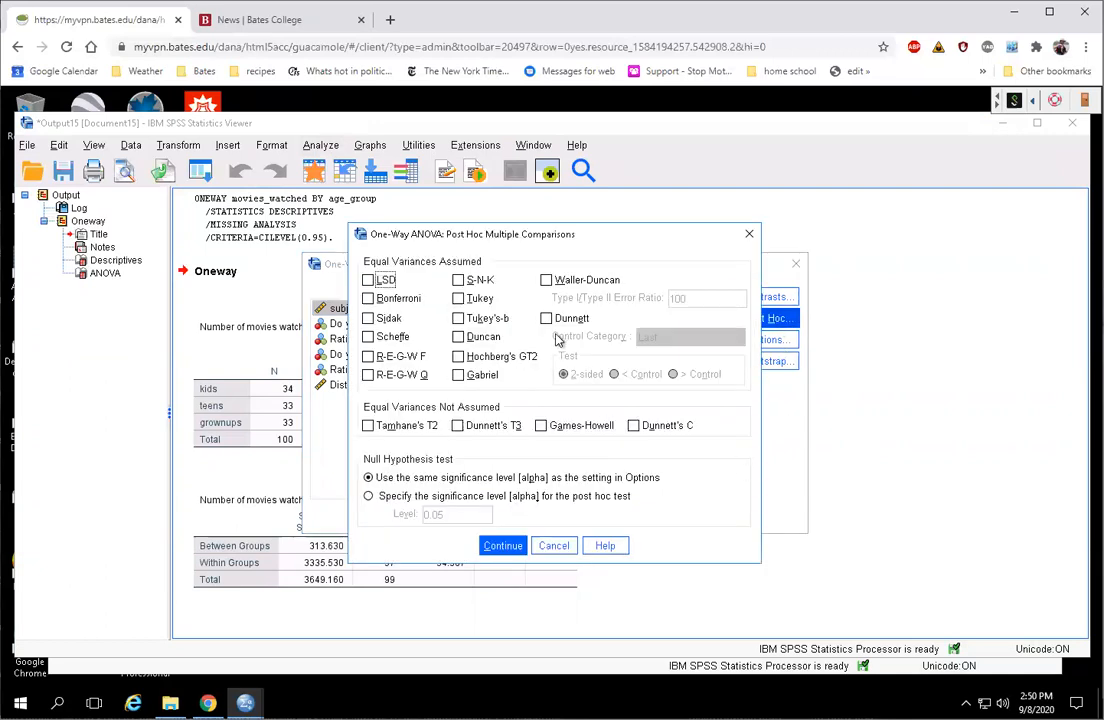
{"action": "left_click", "coordinate": [458, 299]}
{"action": "left_click", "coordinate": [502, 546]}
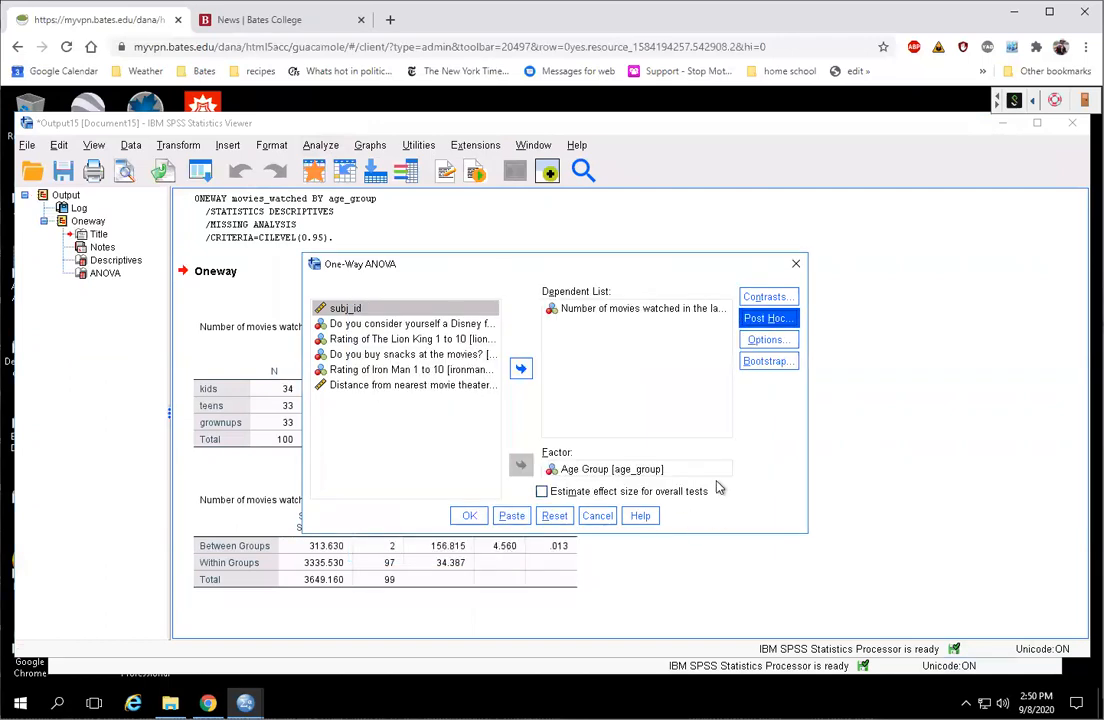
{"action": "left_click", "coordinate": [470, 517]}
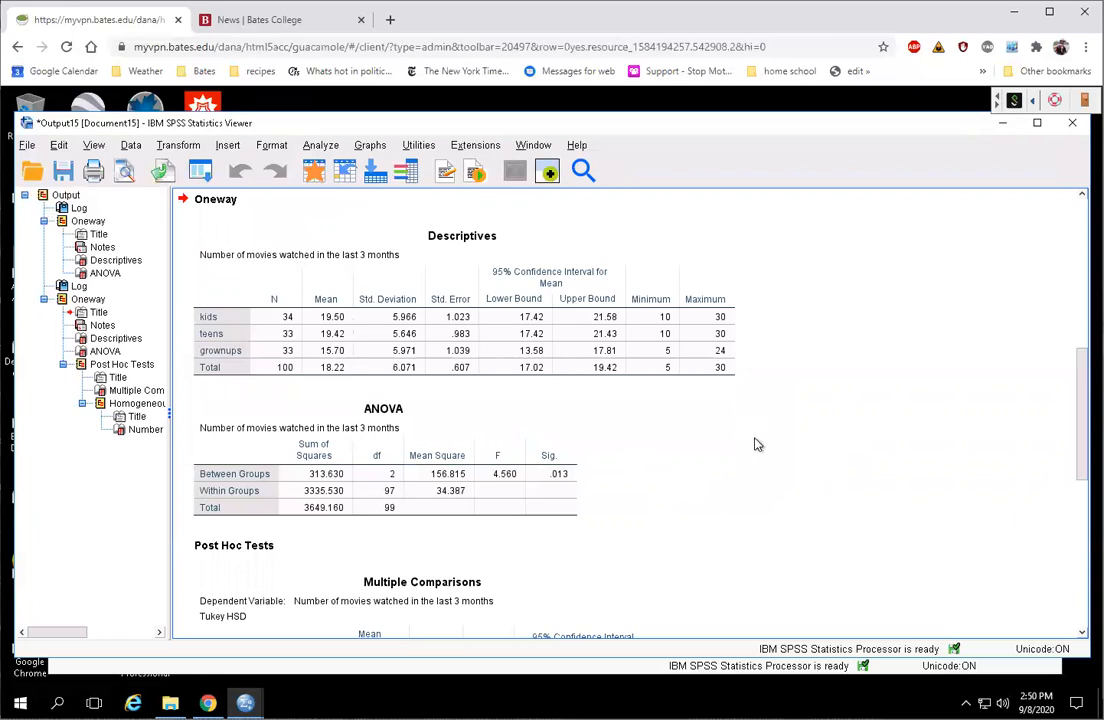
Step: Select the Descriptives and ANOVA tables, then scroll down and select the Tukey Multiple Comparisons table
{"action": "left_click", "coordinate": [292, 335]}
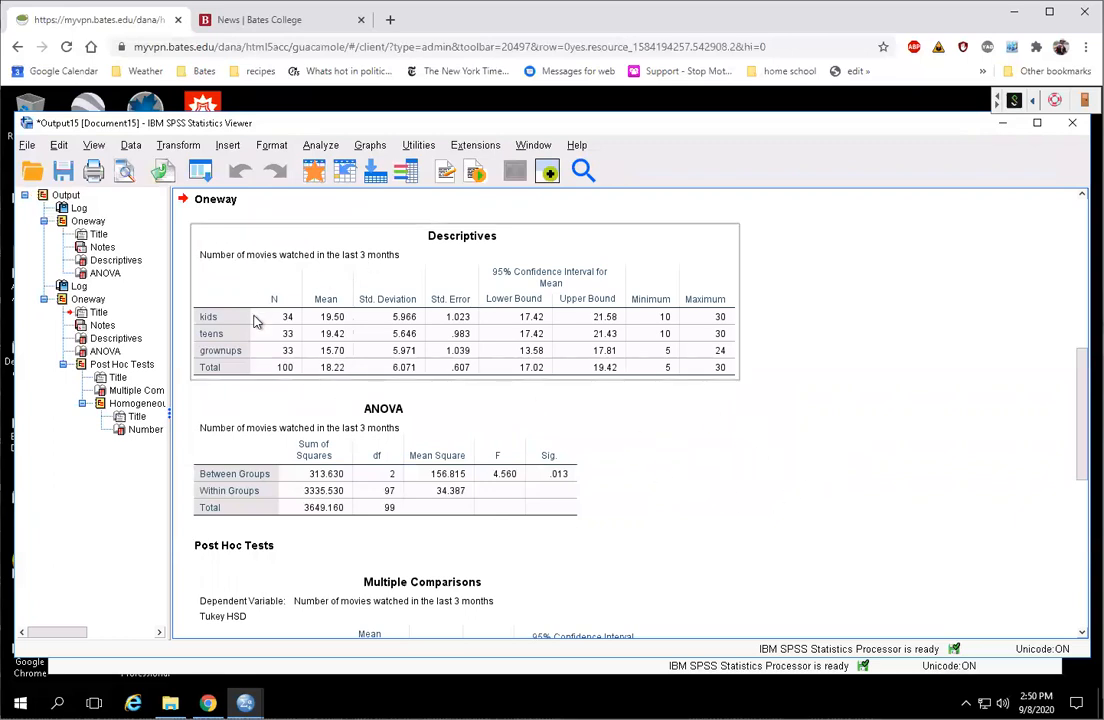
{"action": "left_click", "coordinate": [252, 418]}
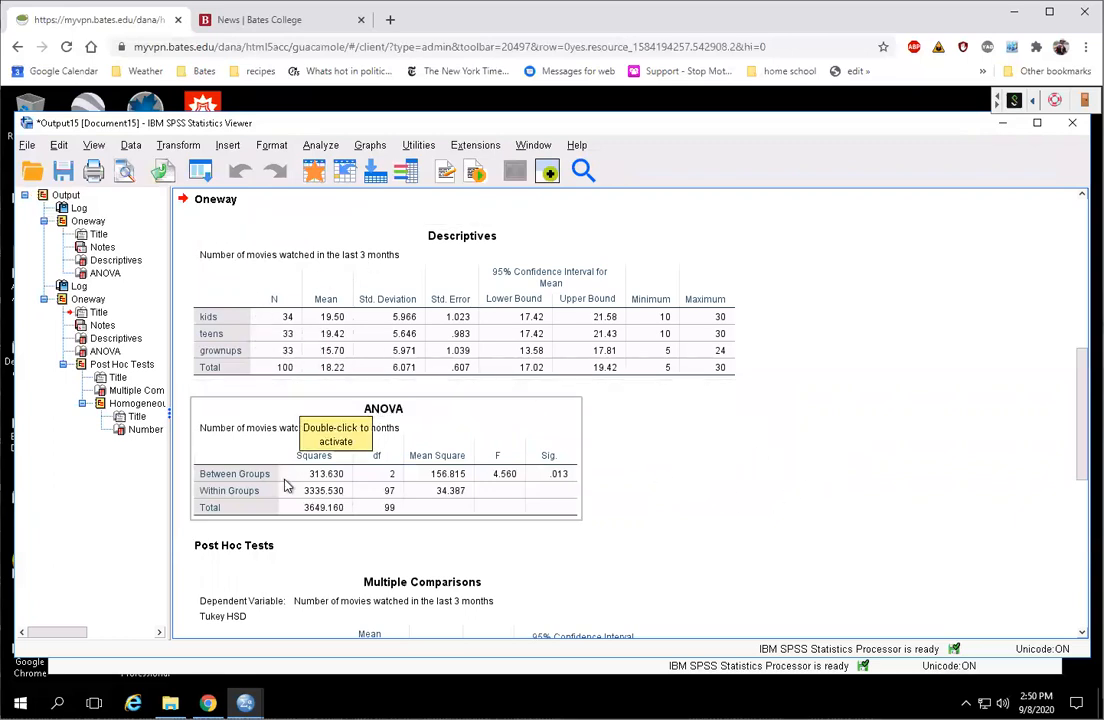
{"action": "left_click", "coordinate": [696, 462]}
{"action": "scroll", "coordinate": [696, 462], "scroll_direction": "down", "scroll_amount": 3}
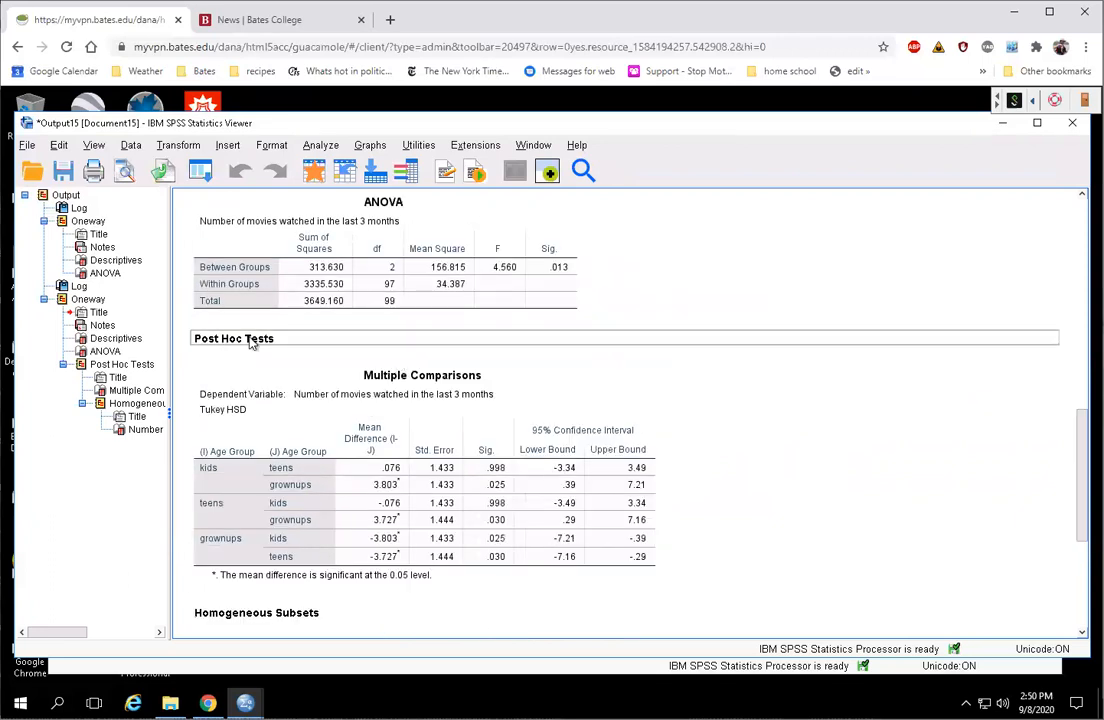
{"action": "scroll", "coordinate": [860, 445], "scroll_direction": "down", "scroll_amount": 1}
{"action": "scroll", "coordinate": [845, 476], "scroll_direction": "up", "scroll_amount": 4}
{"action": "scroll", "coordinate": [845, 480], "scroll_direction": "down", "scroll_amount": 4}
{"action": "left_click", "coordinate": [213, 420]}
{"action": "left_click", "coordinate": [810, 490]}
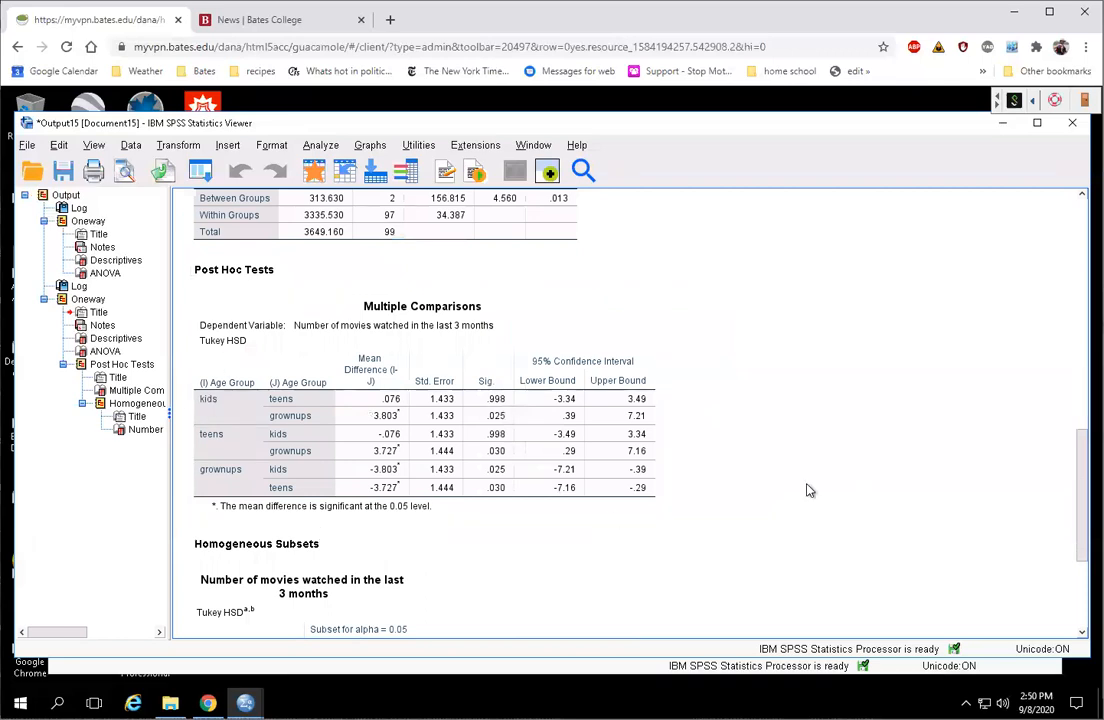
{"action": "left_click", "coordinate": [218, 407]}
{"action": "scroll", "coordinate": [727, 522], "scroll_direction": "up", "scroll_amount": 6}
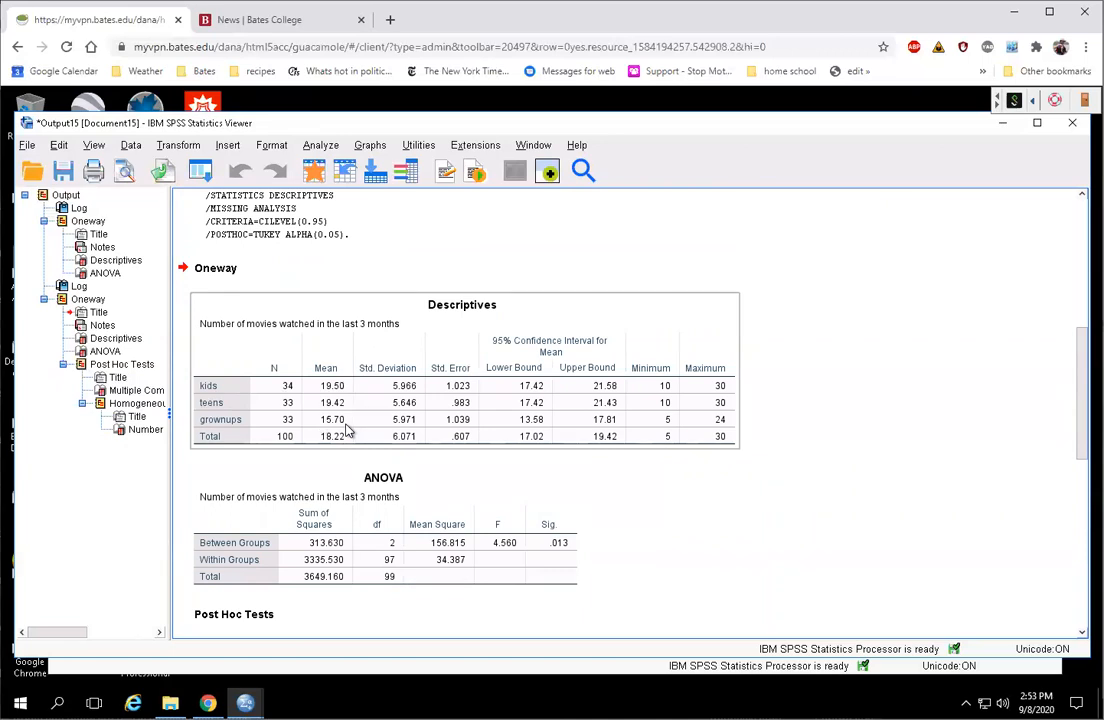
{"action": "left_click", "coordinate": [707, 485]}
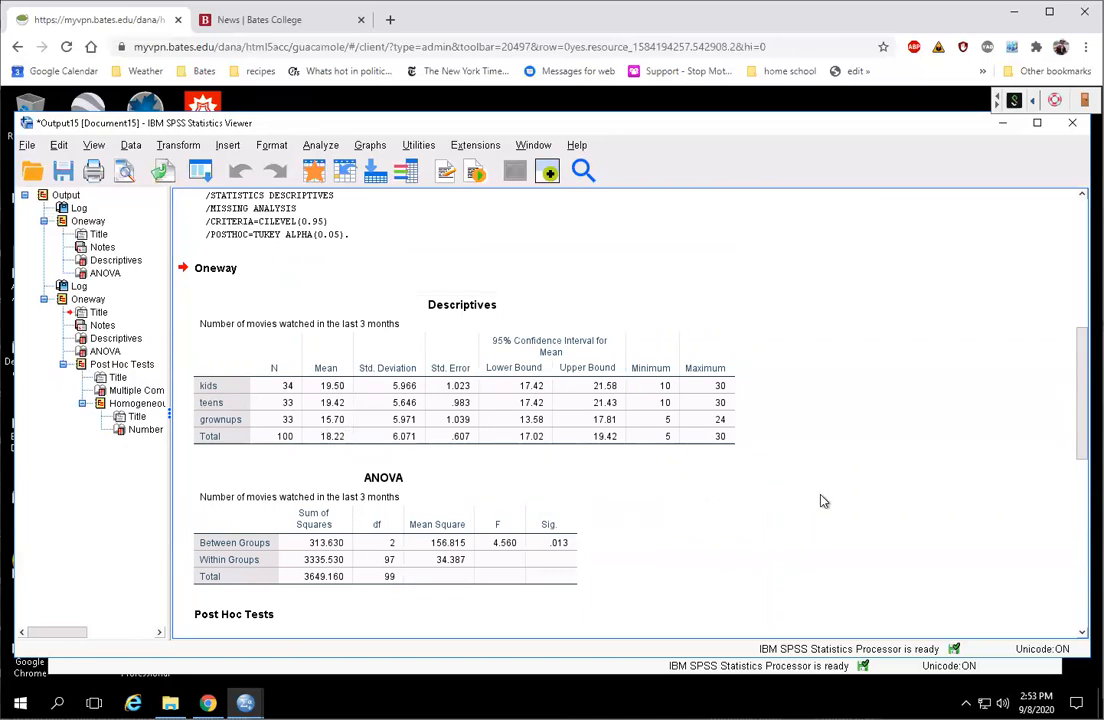
{"action": "scroll", "coordinate": [827, 500], "scroll_direction": "down", "scroll_amount": 5}
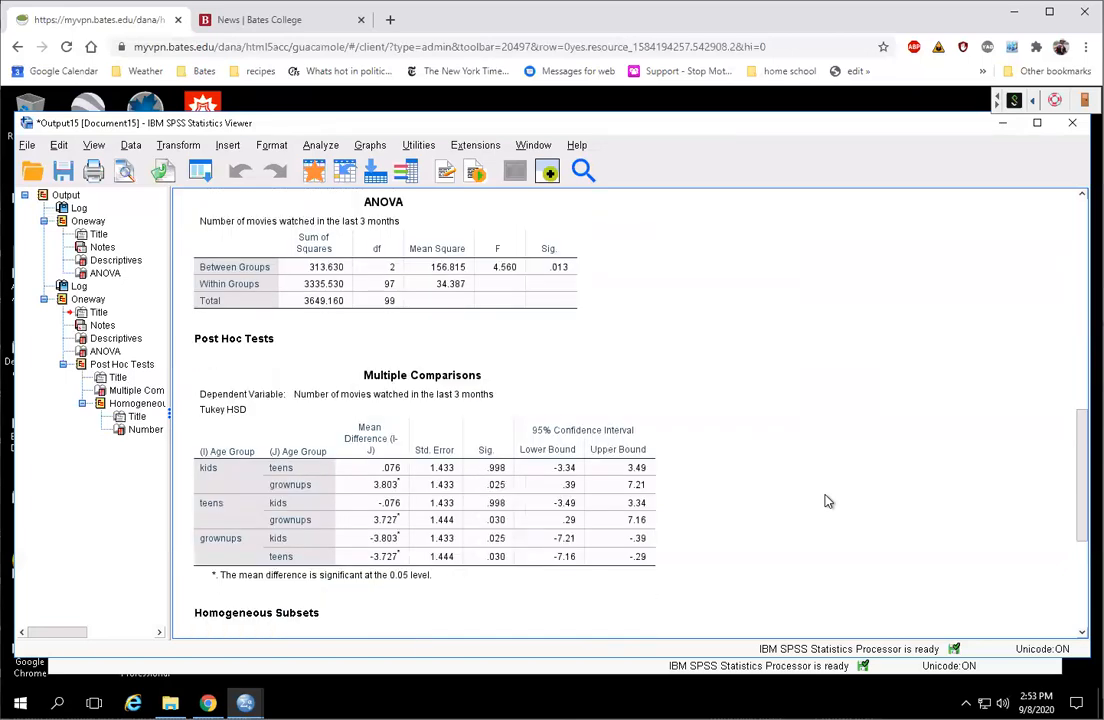